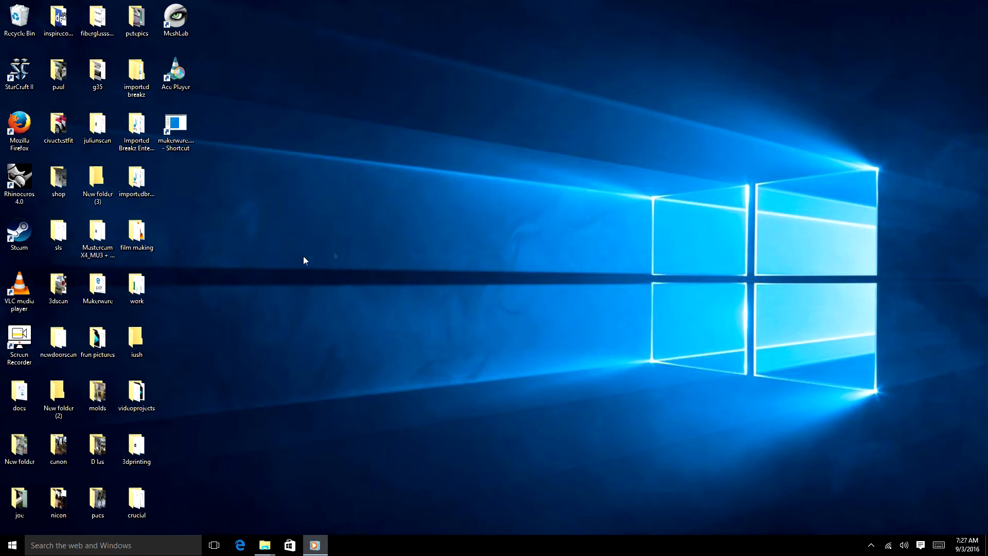
Launch Rhinoceros 4.0 and start a new model from the Small Objects - Inches template.
right_click(20, 187)
left_click(32, 176)
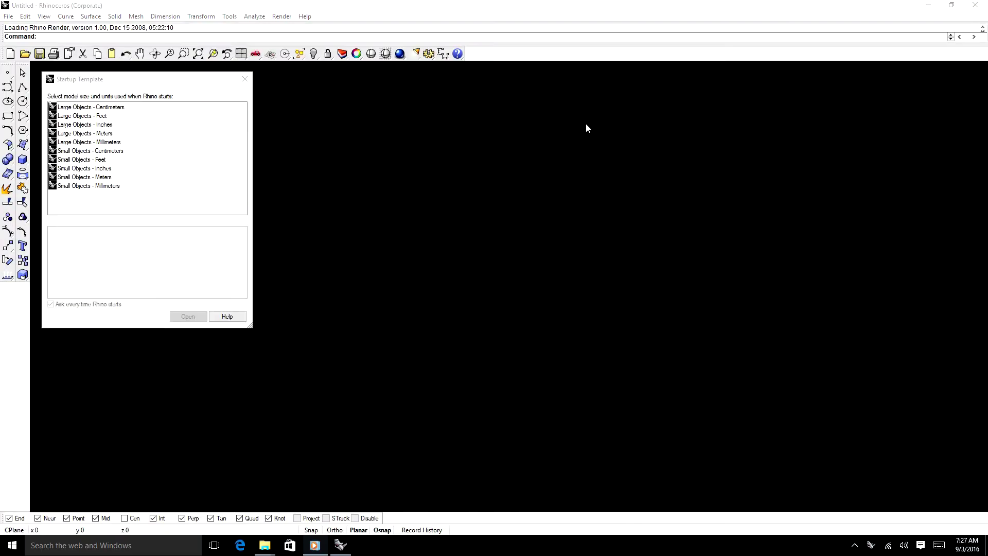
double_click(106, 168)
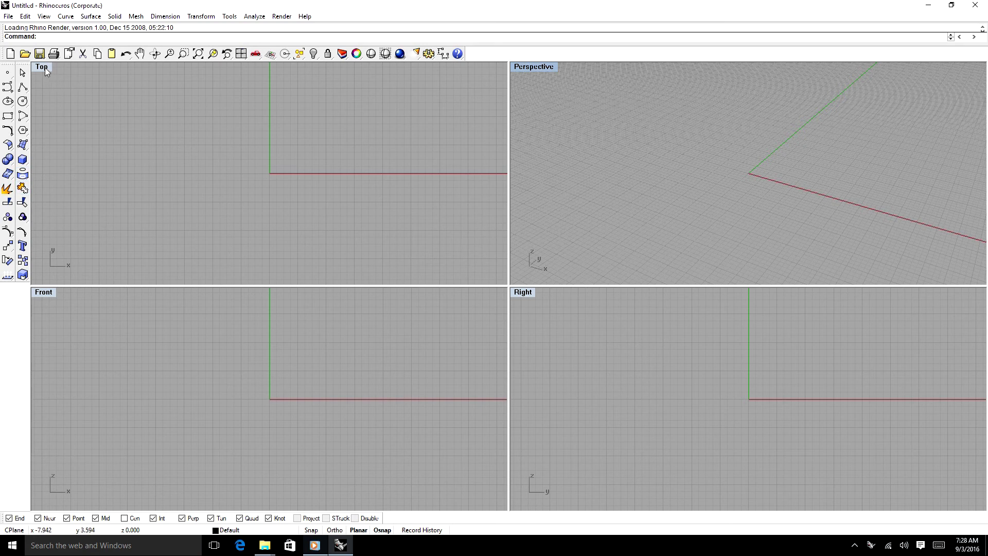
Maximize the Top viewport, zoom out, and bring up its display-mode menu.
double_click(45, 67)
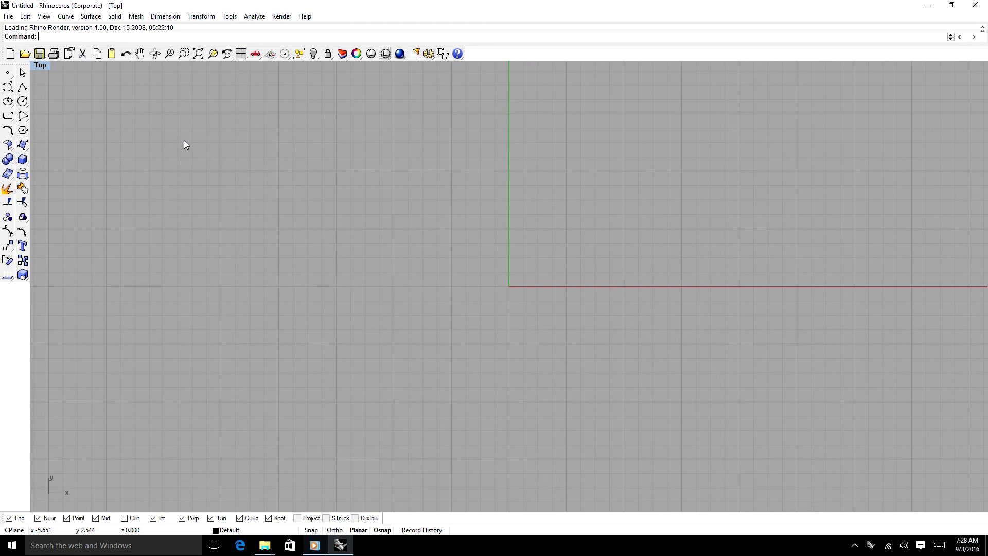
scroll(301, 246, "down", 4)
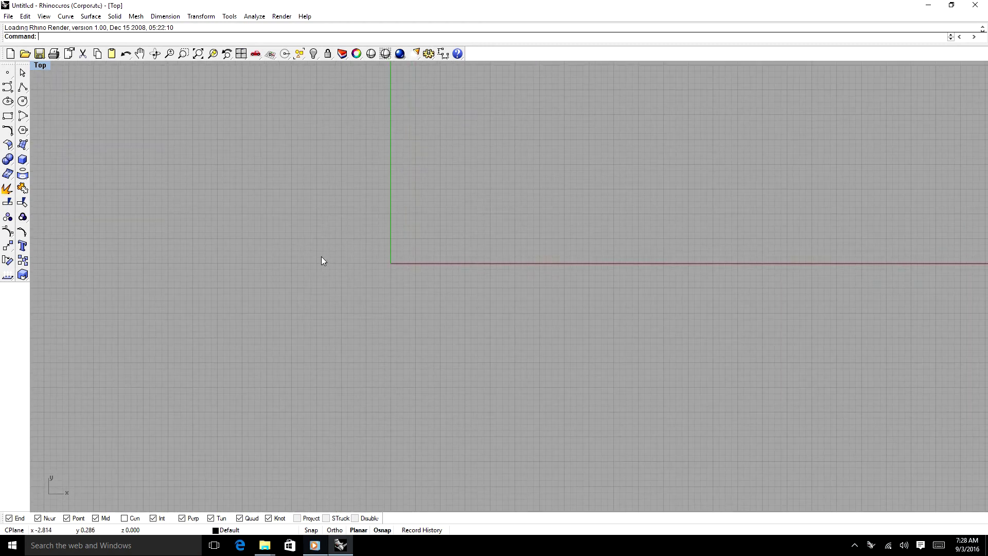
left_click(40, 70)
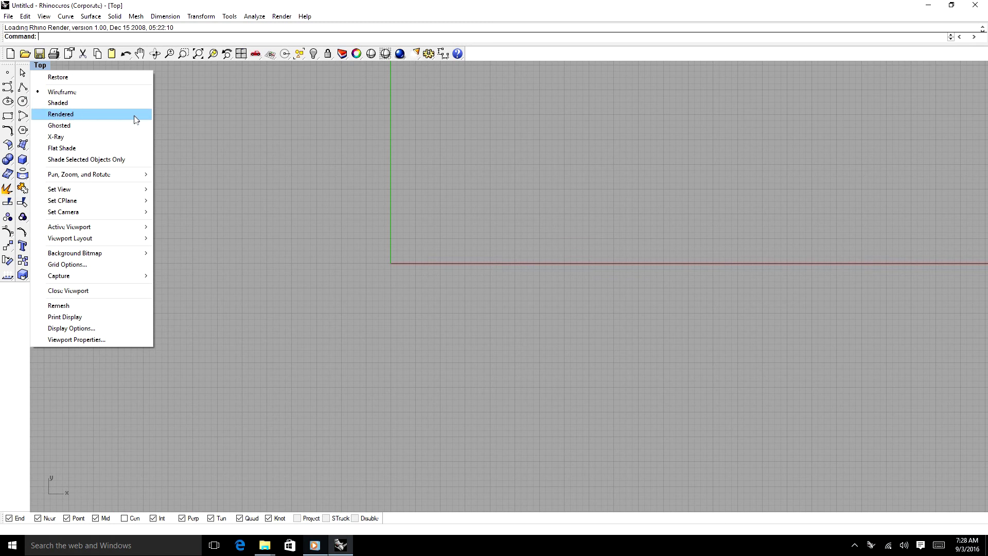
left_click(248, 140)
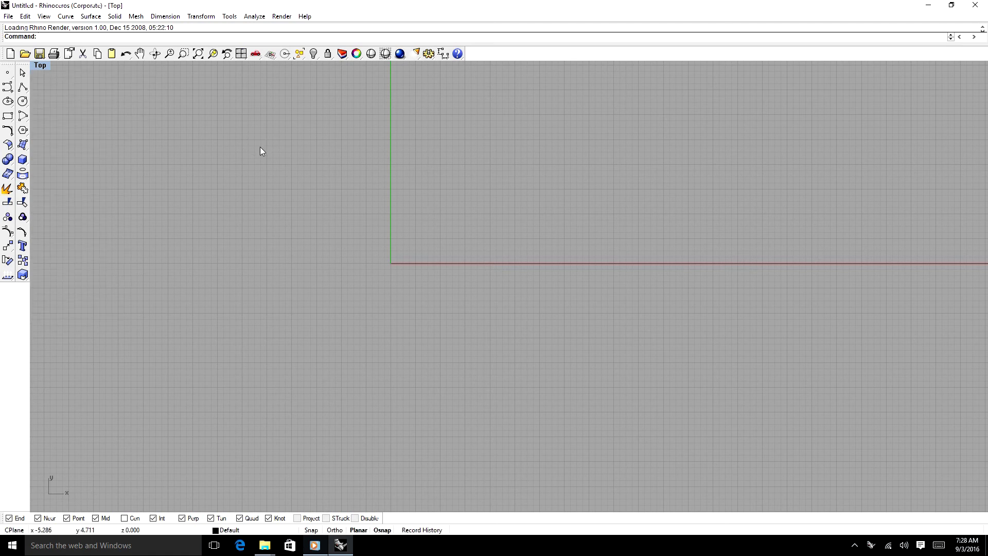
Draw a box from the origin to an opposite base corner with height 5, then select it.
left_click(23, 161)
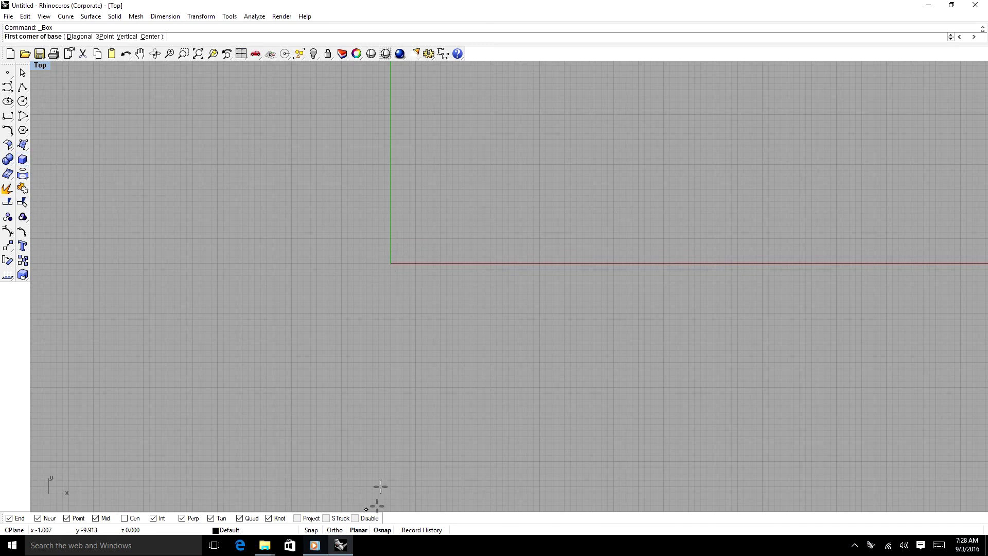
left_click(390, 264)
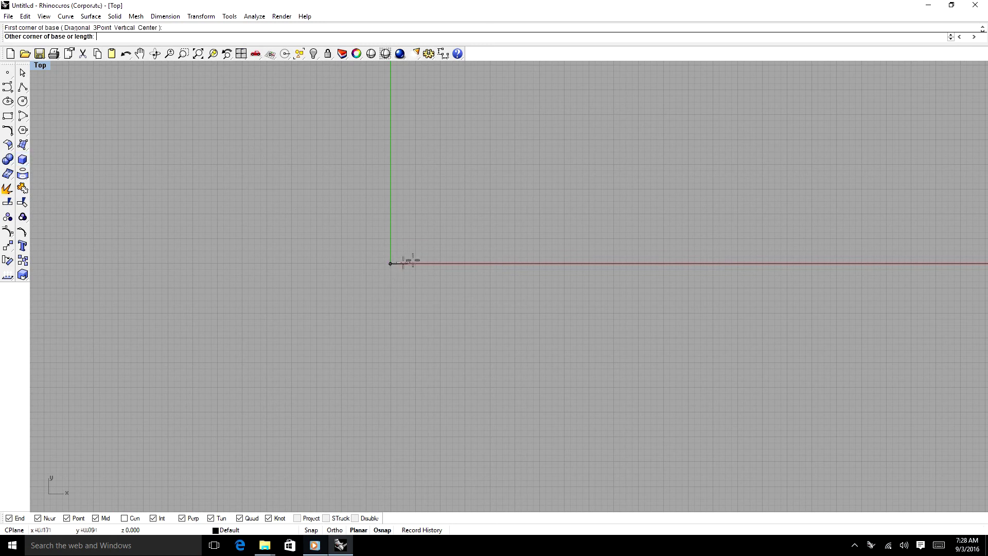
left_click(436, 238)
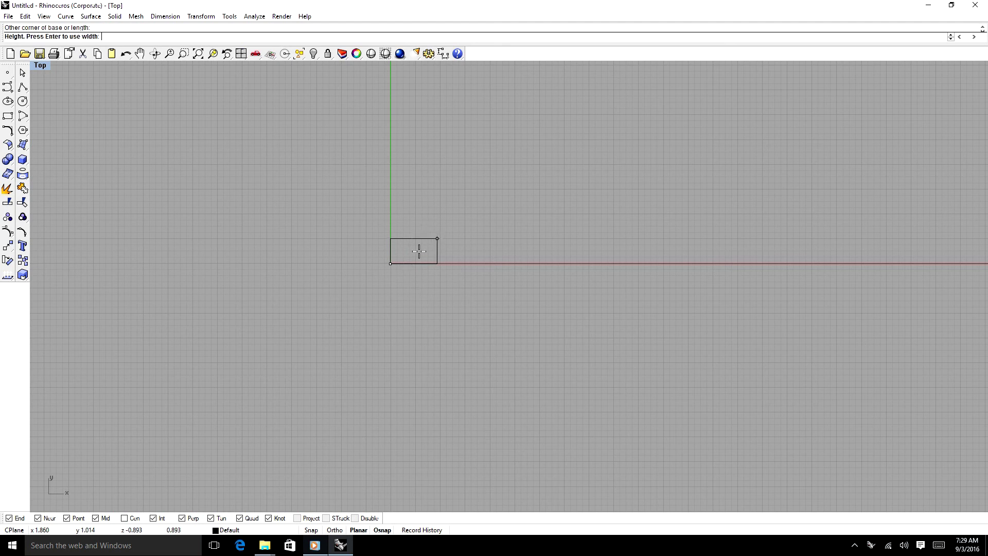
type("5")
key("Return")
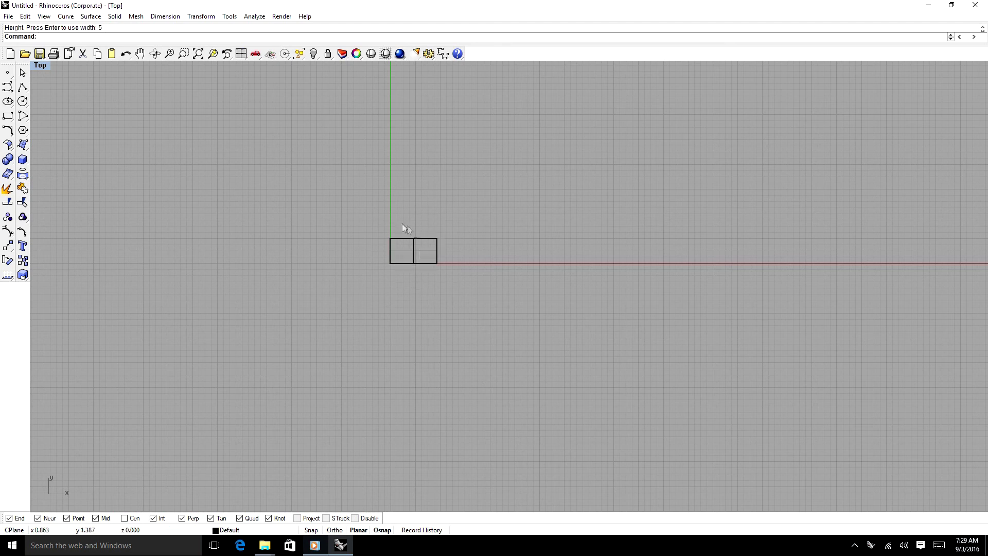
left_click(412, 253)
Deselect the box and set the Top viewport to Shaded display.
key("Escape")
left_click(44, 66)
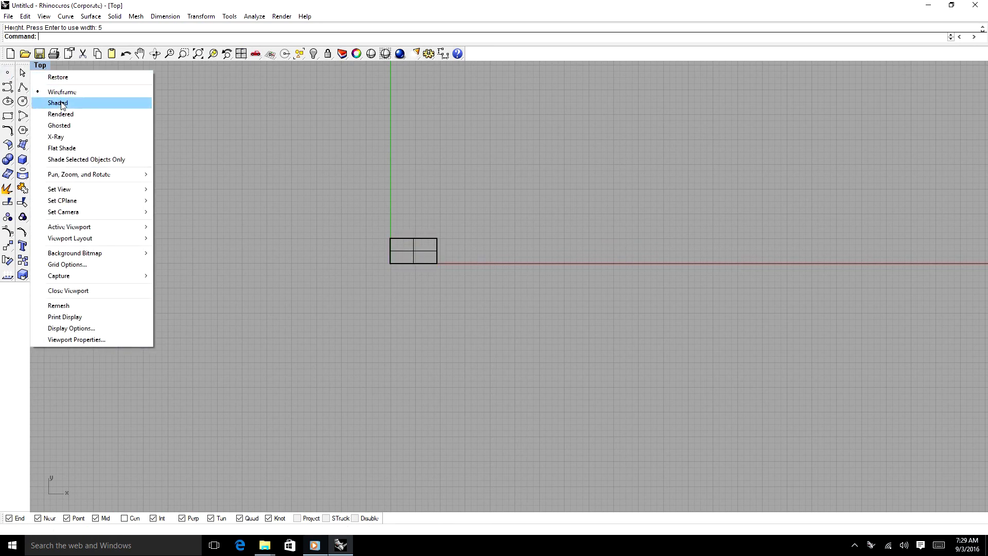
left_click(61, 104)
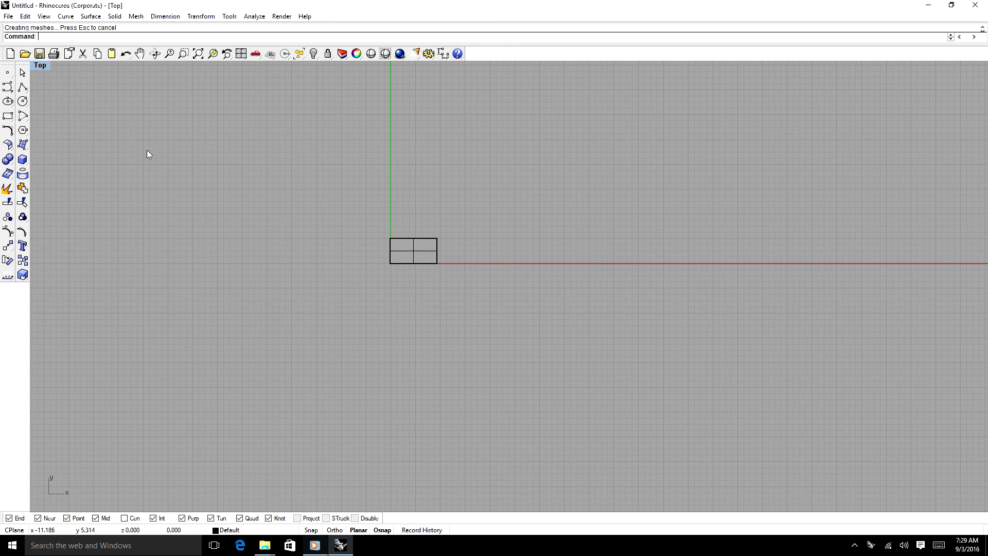
left_click(155, 54)
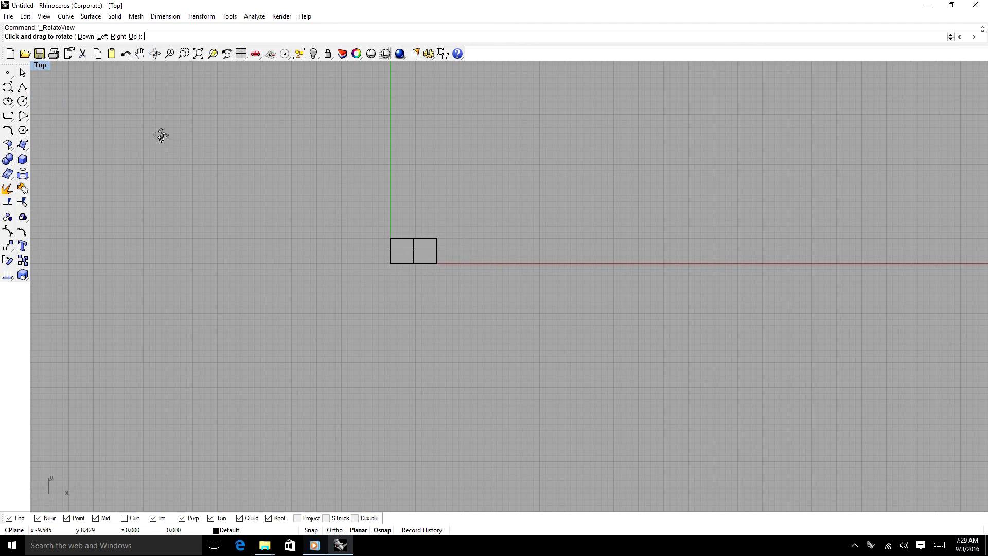
key("Escape")
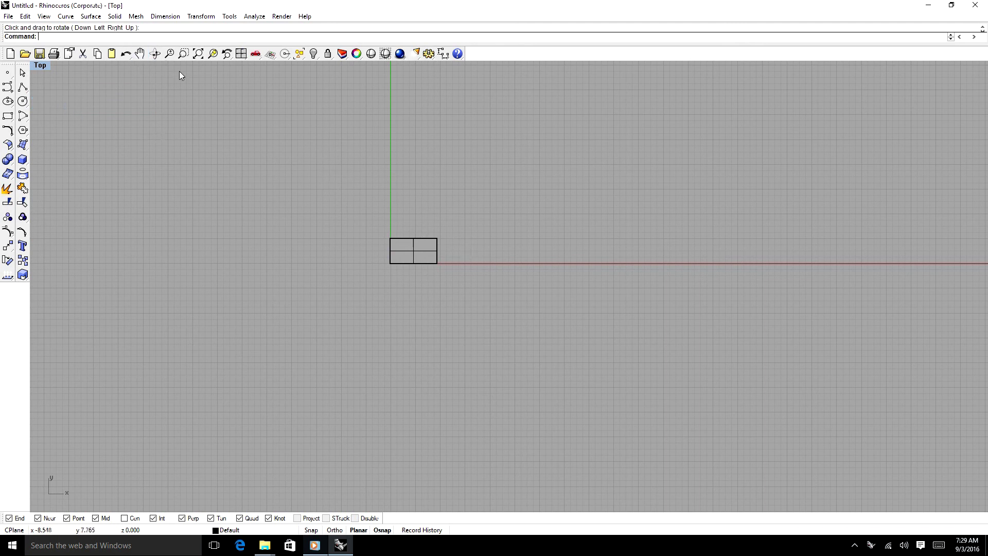
Tilt the view to see the height-5 box in 3D and zoom in closer on it.
left_click(155, 53)
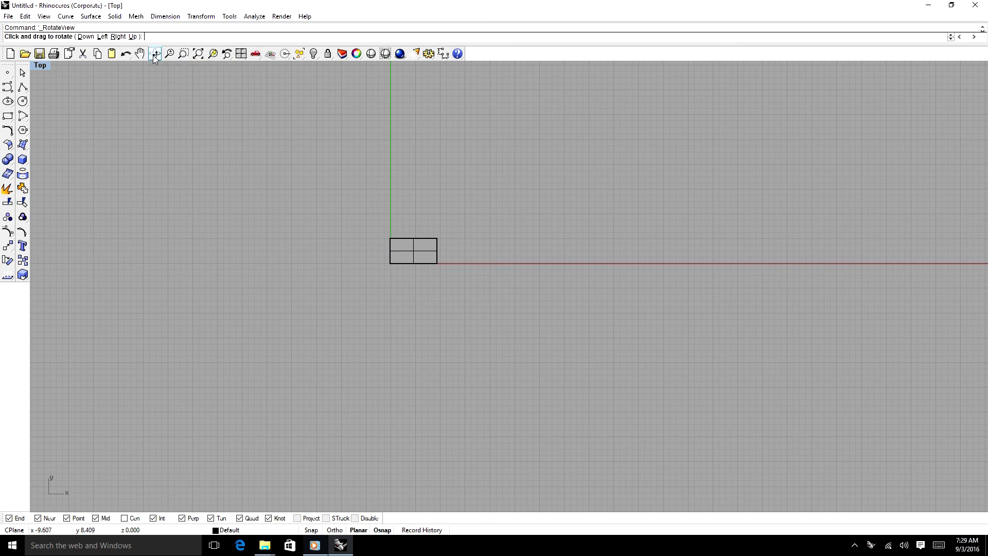
left_click_drag(348, 276, 371, 355)
left_click_drag(411, 187, 410, 189)
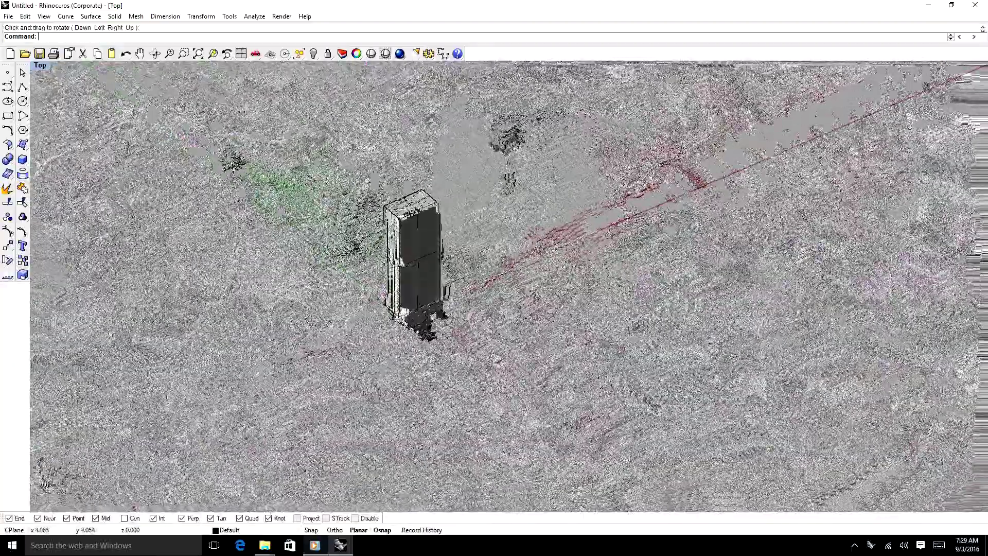
key("Return")
left_click(170, 58)
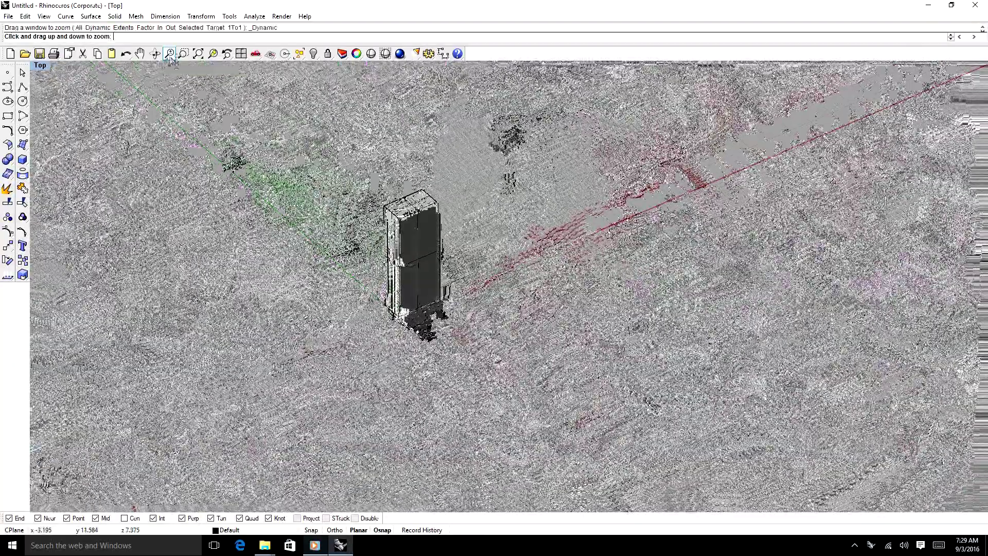
mouse_move(414, 281)
left_mouse_down()
mouse_move(416, 244)
mouse_move(410, 302)
mouse_move(421, 259)
mouse_move(407, 201)
mouse_move(419, 265)
left_mouse_up()
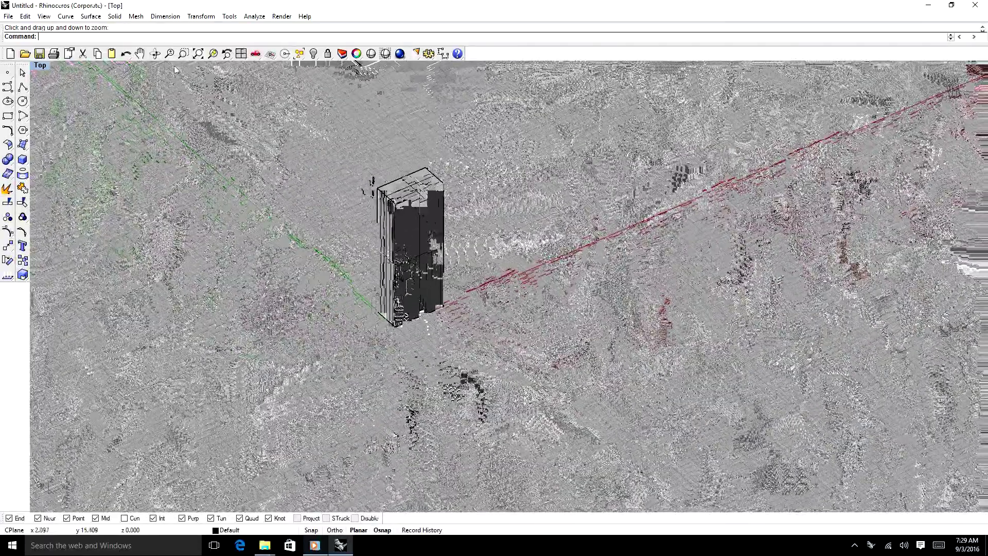
left_click(40, 66)
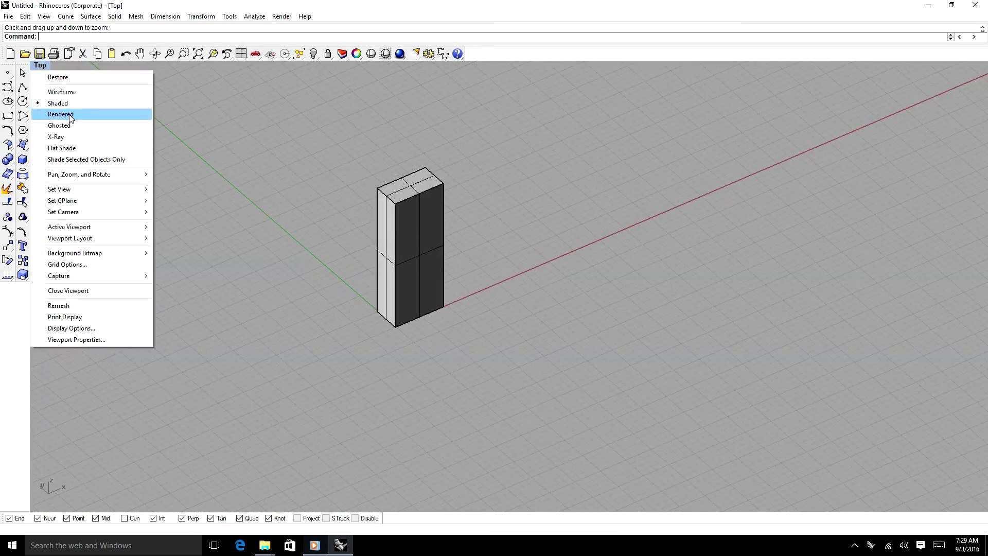
Switch the viewport to Rendered display and orbit around the box.
left_click(62, 114)
left_click(154, 54)
left_click_drag(319, 283, 391, 257)
Show the box as a wireframe, then return the viewport to Shaded display.
left_click(40, 65)
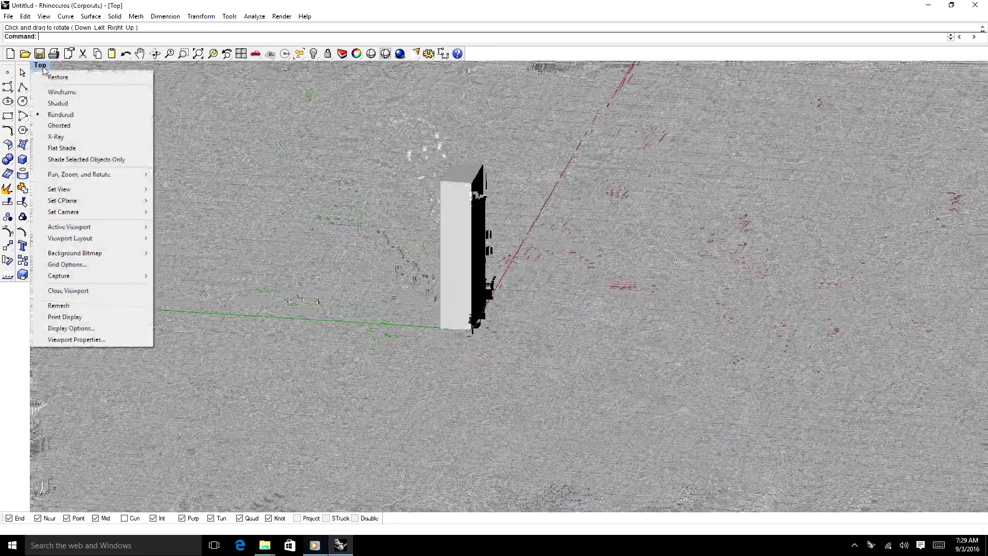
left_click(67, 90)
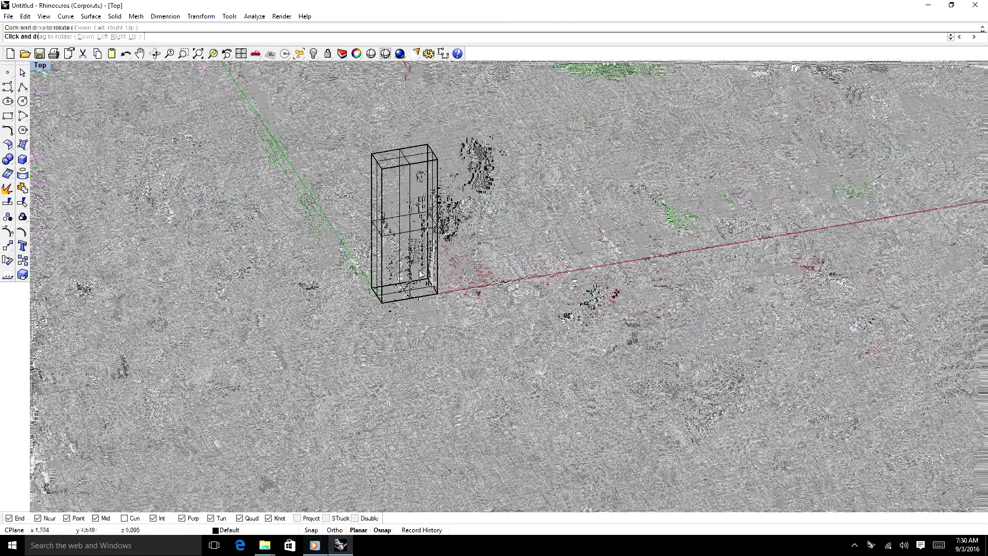
left_click(41, 65)
left_click(57, 102)
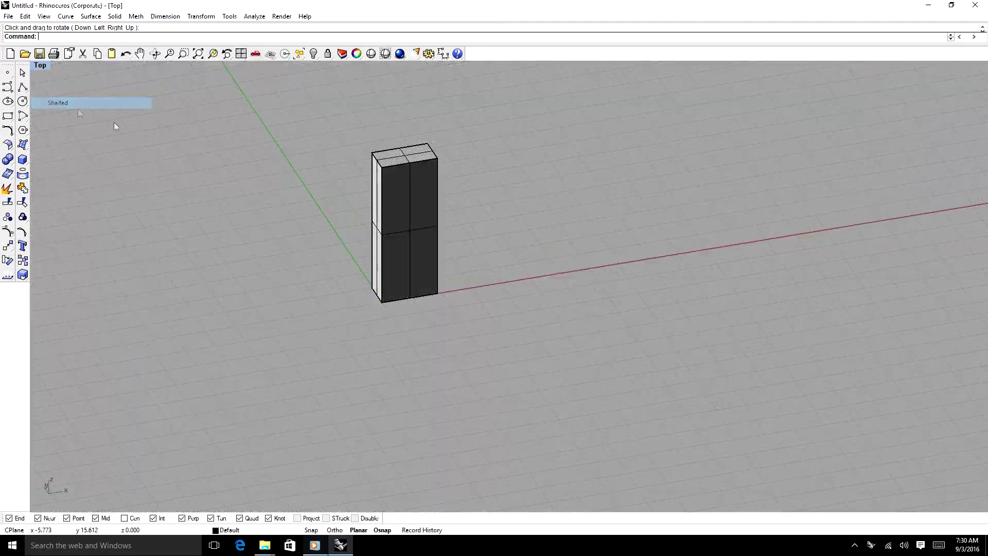
Orbit to look down from nearly above, then snap back to the true Top view.
left_click(154, 53)
left_click_drag(461, 242, 118, 131)
key("Escape")
type("Top")
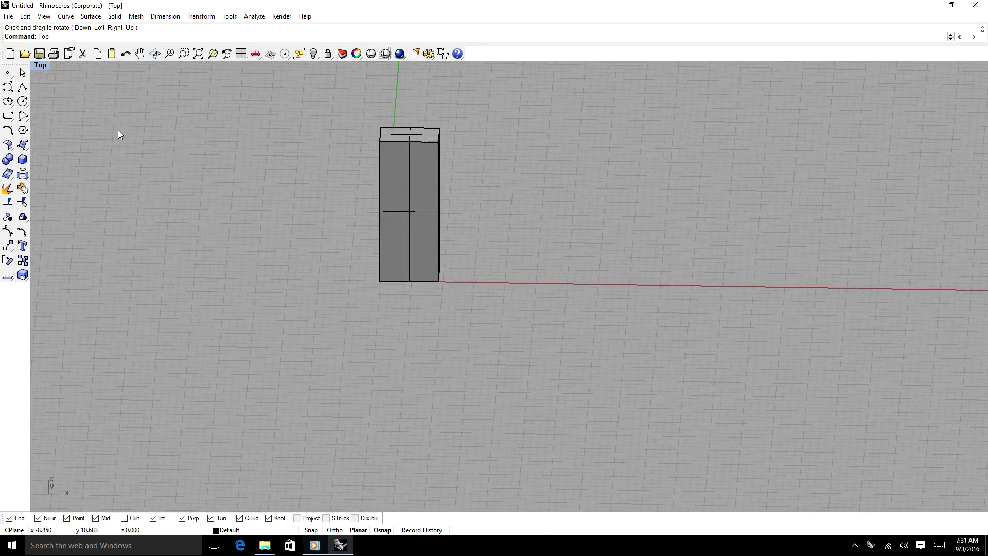
key("Return")
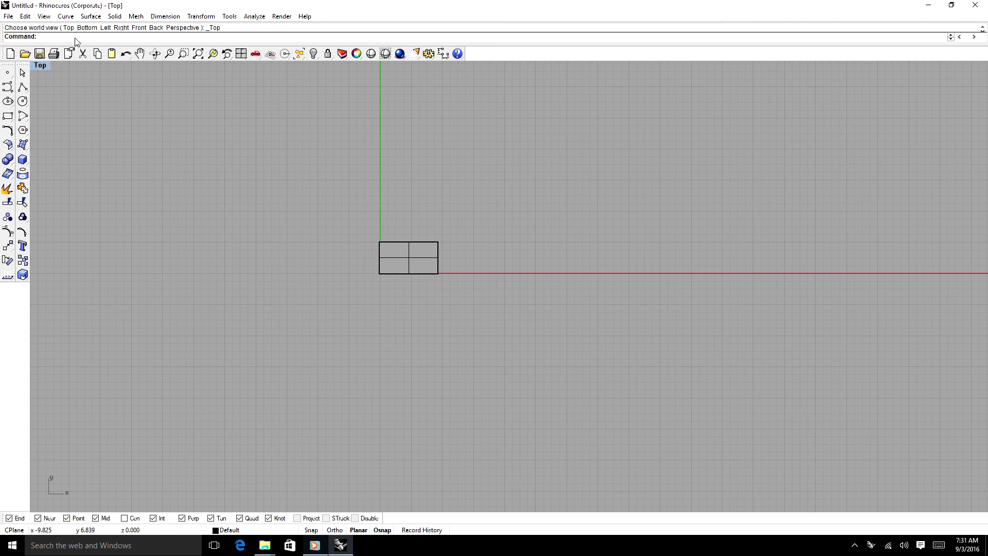
Step through the Front, Left, Back and Right views by typing each view name.
type("Front")
key("Return")
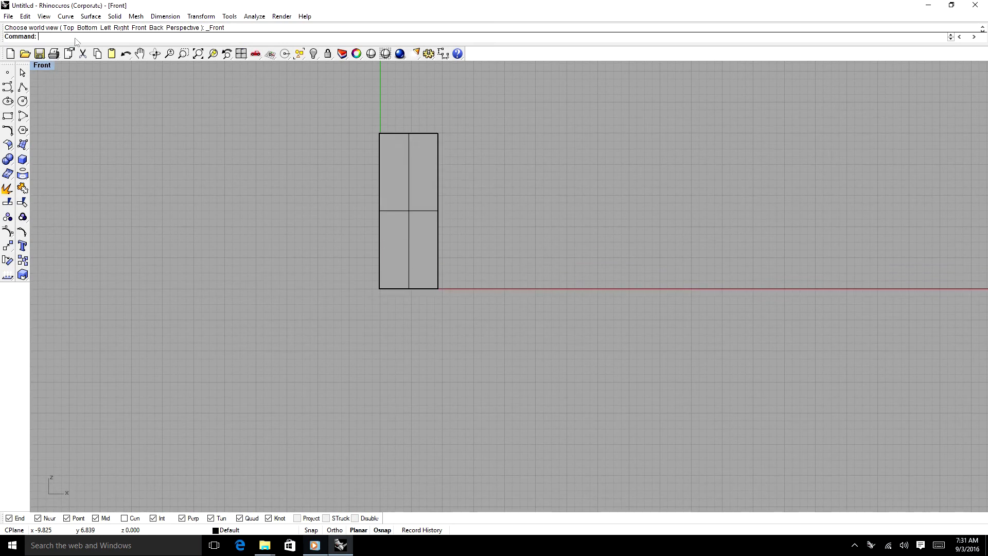
type("Left")
key("Return")
type("Back")
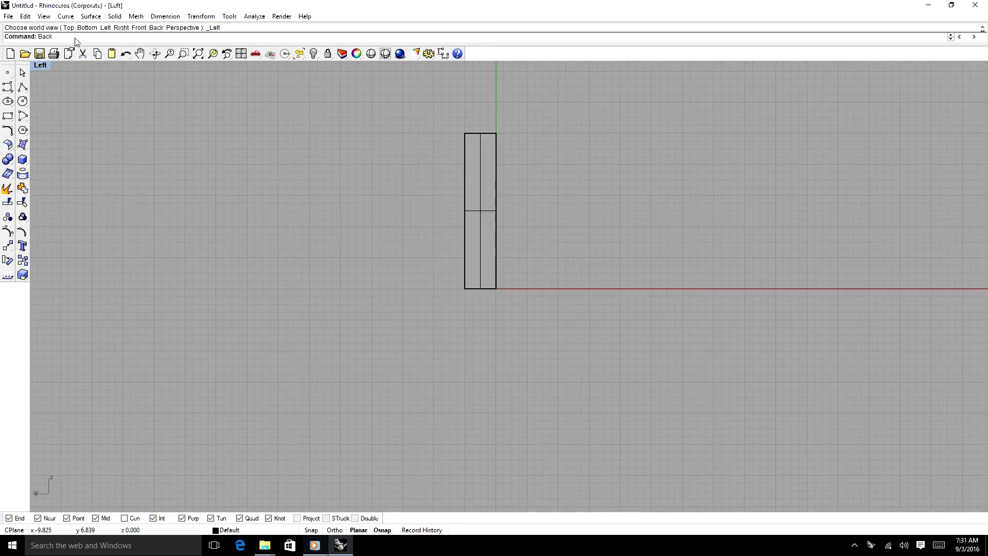
key("Return")
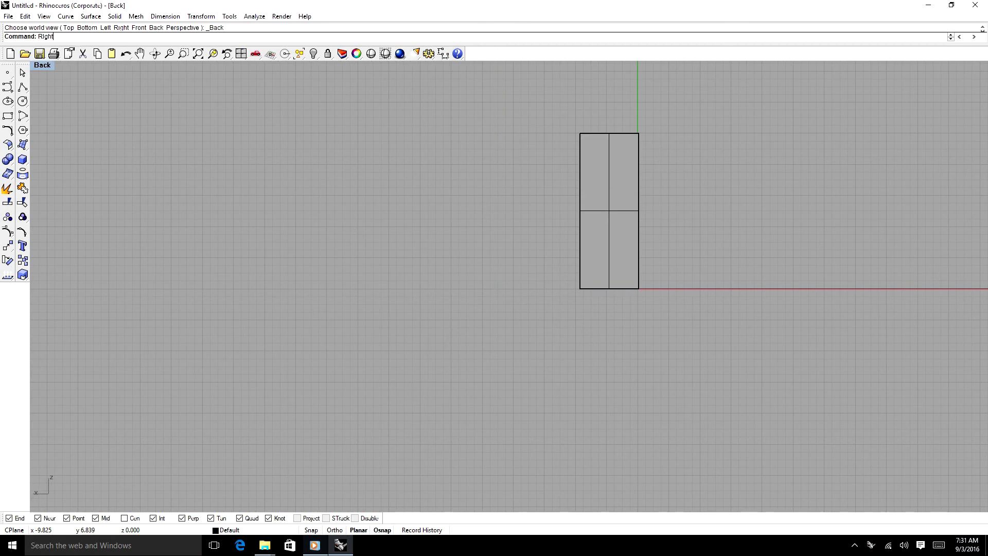
type("Right")
key("Return")
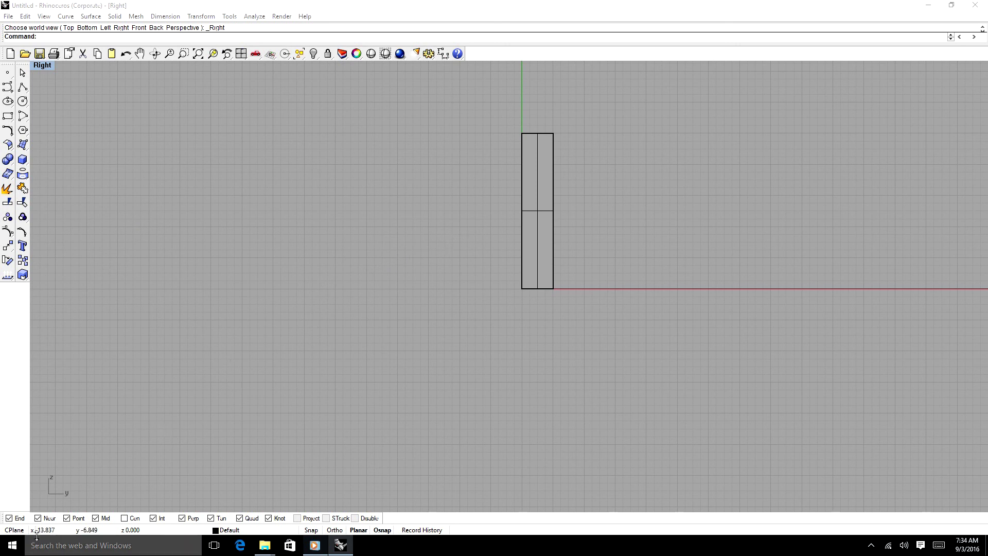
Turn off the End, Near, Point, Mid, Int, Perp, Tan, Quad and Knot object snaps.
left_click(9, 518)
left_click(38, 518)
left_click(67, 518)
left_click(95, 518)
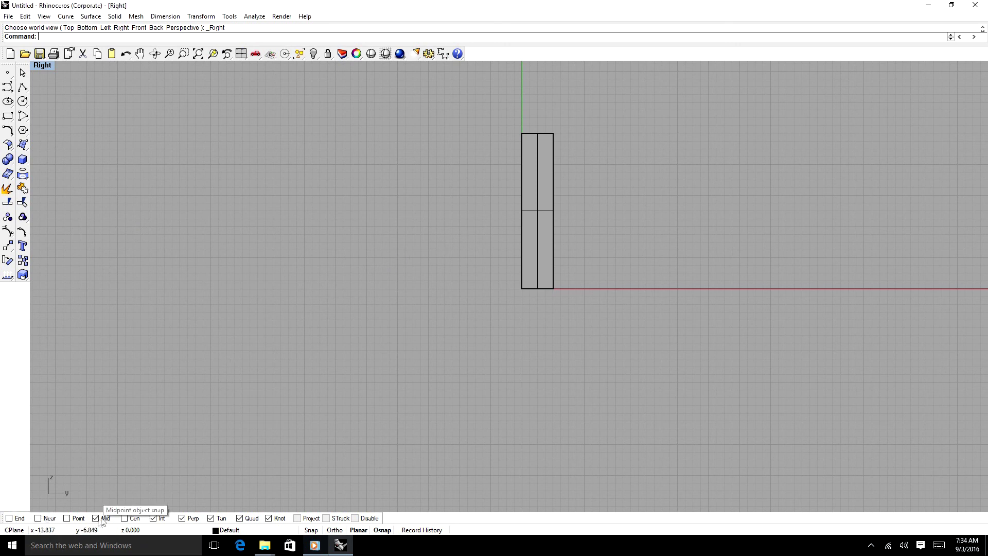
left_click(153, 518)
left_click(181, 518)
left_click(210, 518)
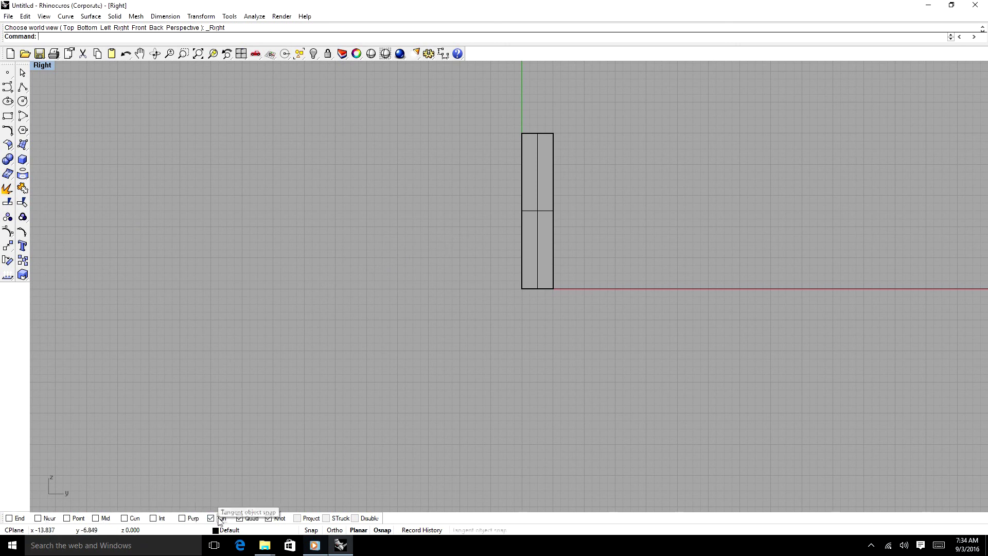
left_click(239, 518)
left_click(268, 518)
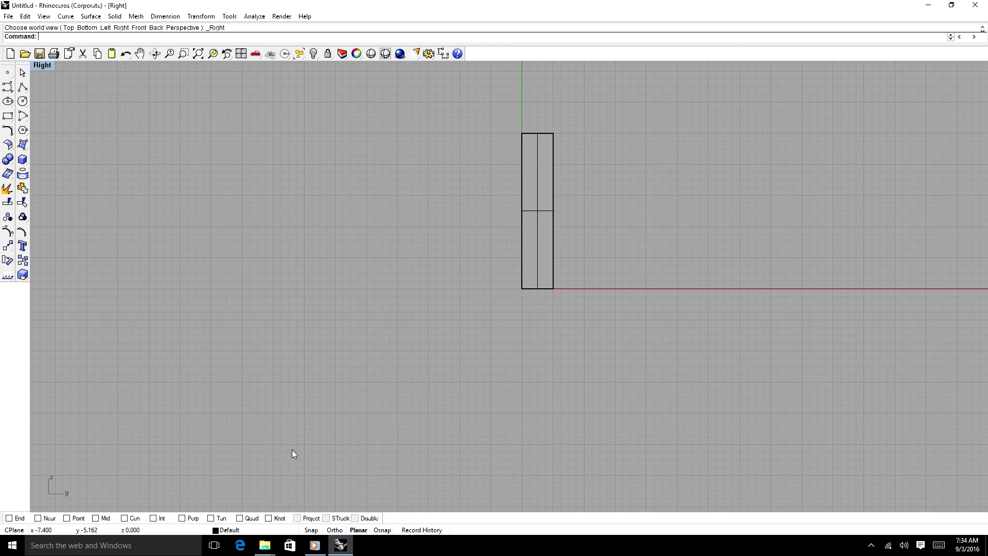
Start a polyline and orbit the view to see the box in 3-D.
left_click(22, 87)
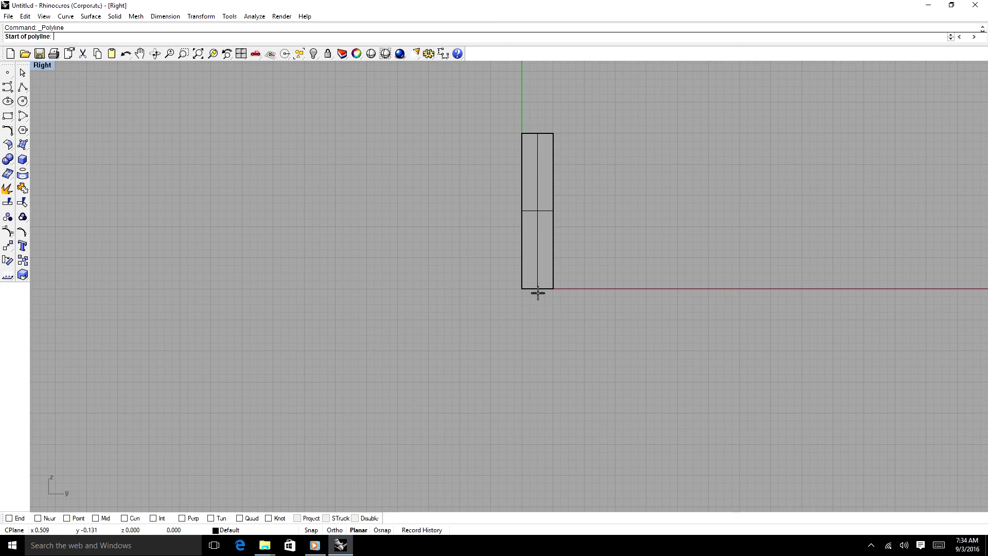
left_click(155, 54)
left_click_drag(560, 271, 515, 212)
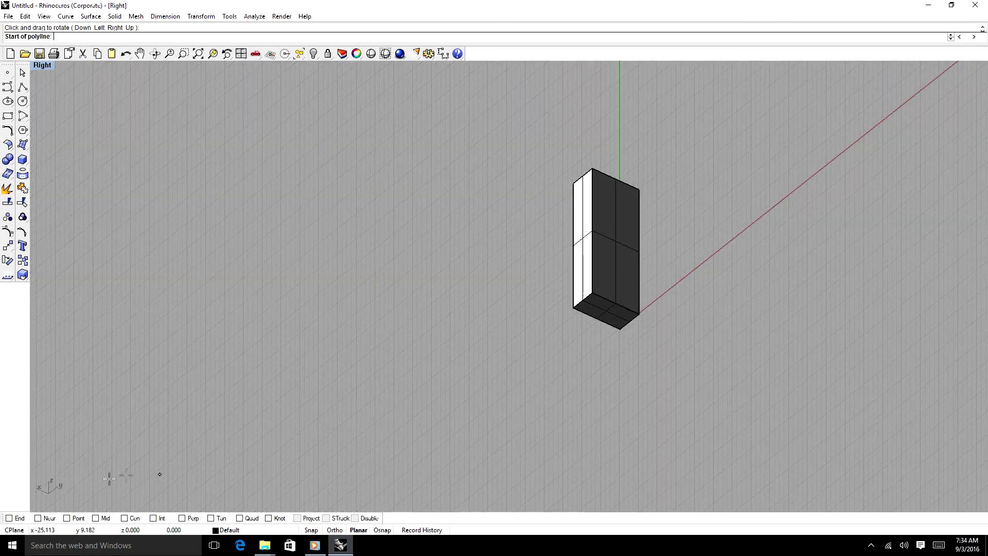
Enable Mid snapping and test a polyline start at the box's lower edge midpoint.
left_click(96, 518)
left_click(582, 299)
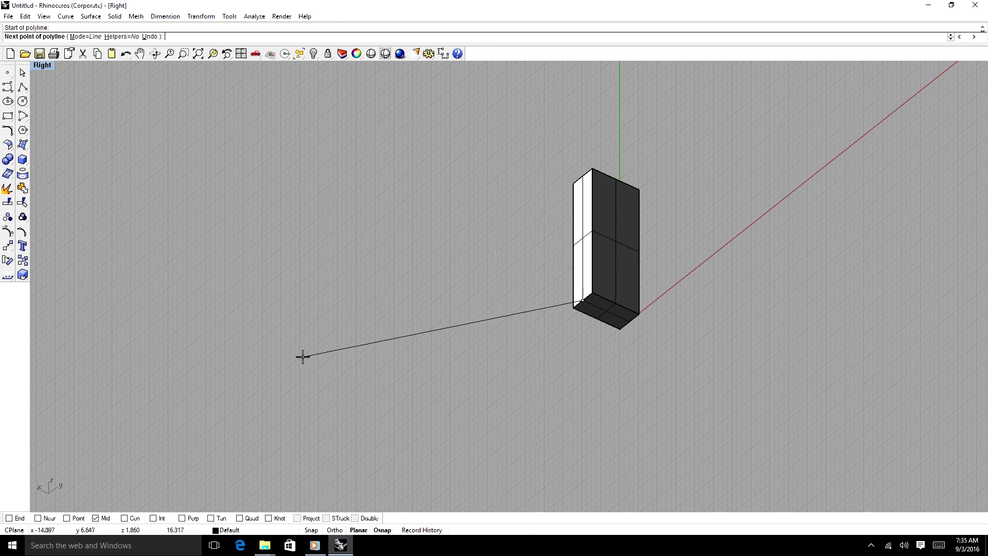
key("Escape")
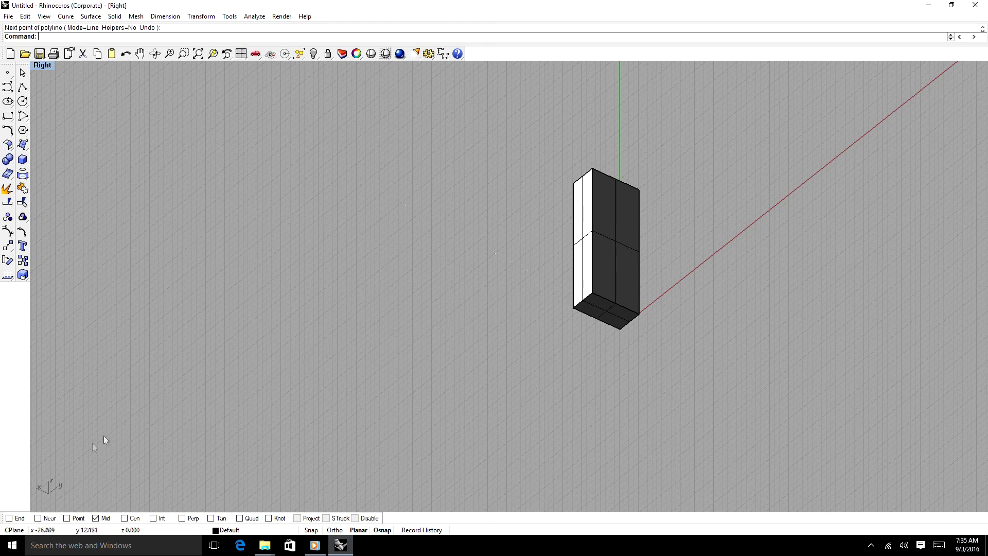
Enable End and Near snapping, test a start point on the box face, then disable all snaps.
left_click(10, 518)
key("Return")
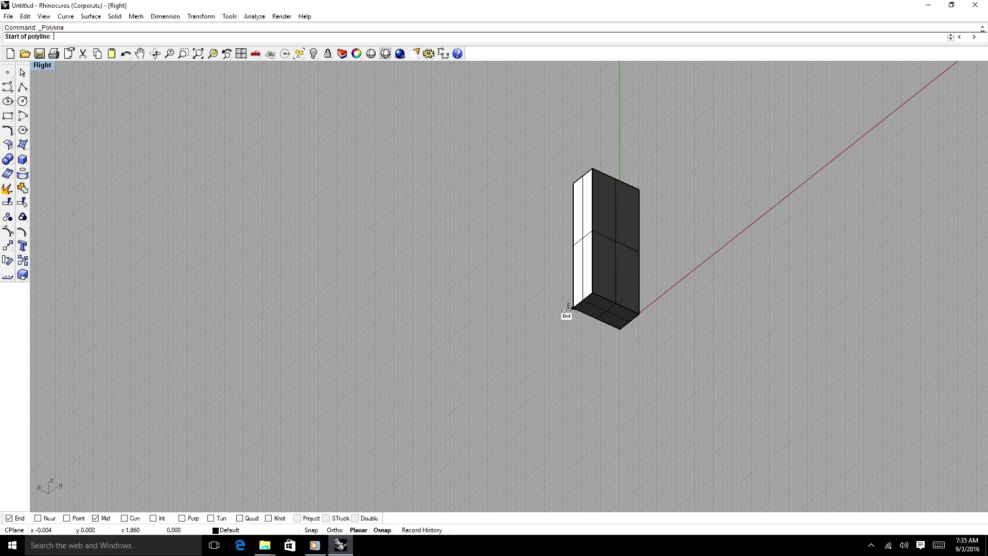
left_click(37, 518)
left_click(593, 262)
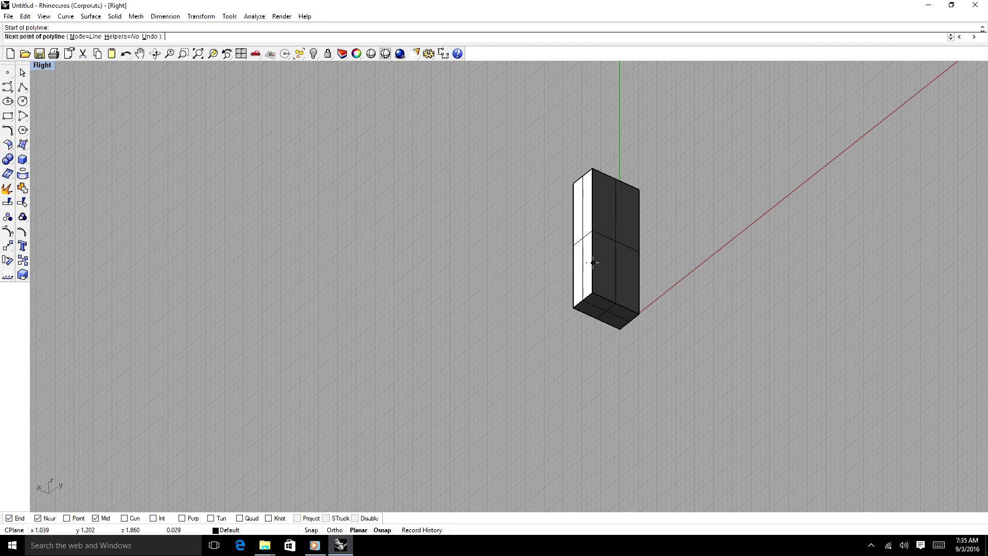
key("Escape")
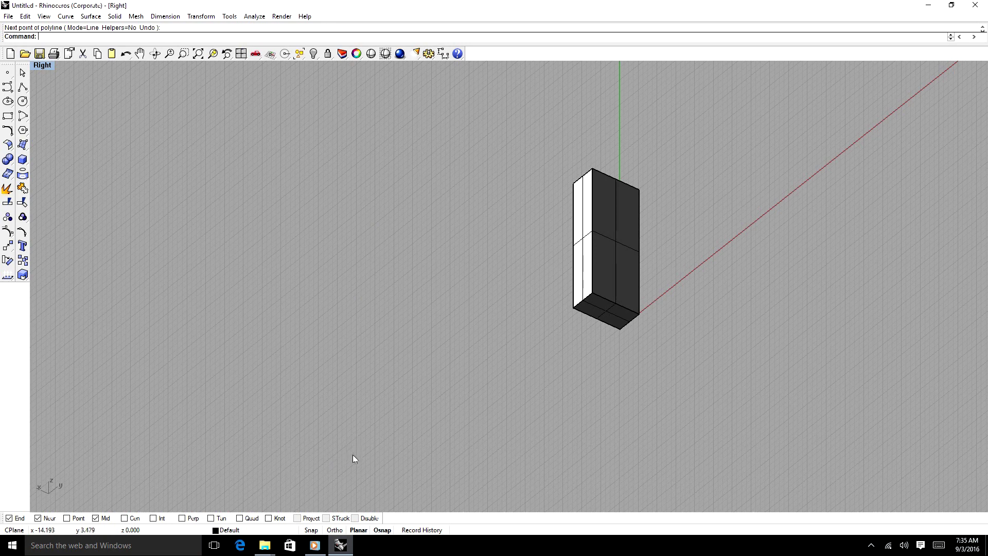
left_click(367, 514)
right_click_drag(417, 399, 430, 392, "ctrl+shift")
key("Return")
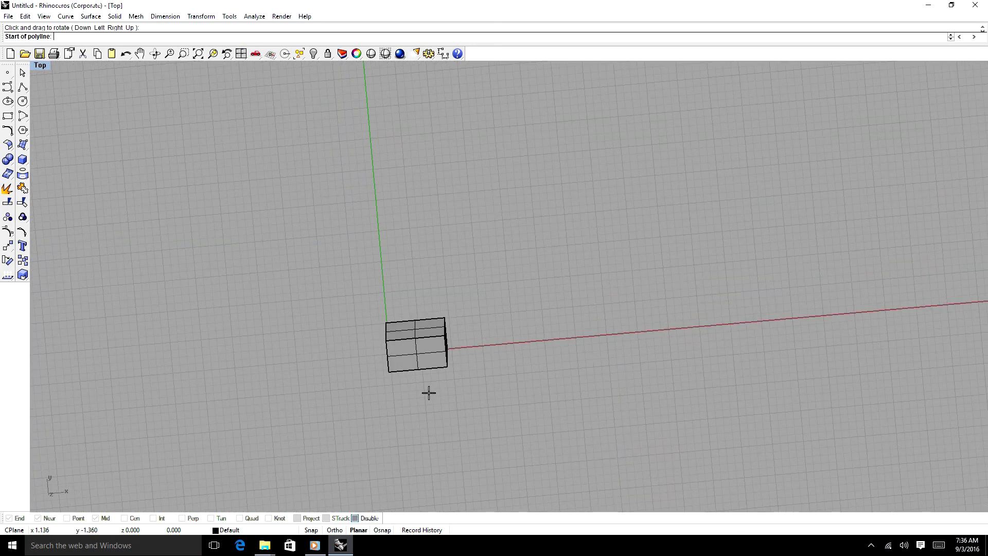